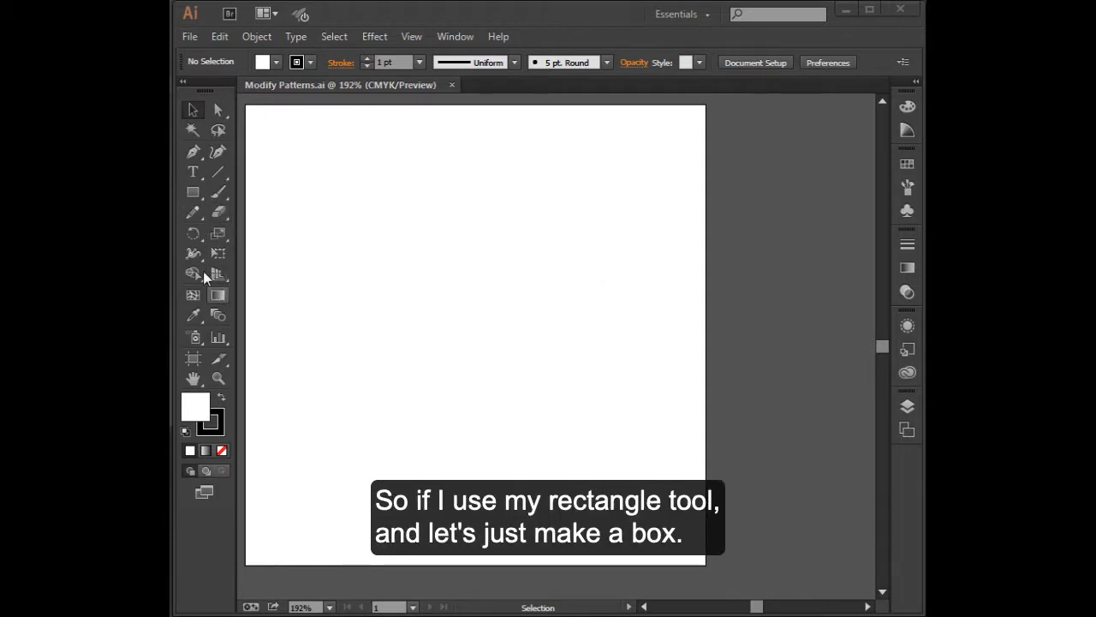
- Draw a small square with the Rectangle tool in the upper middle of the artboard
click(195, 197)
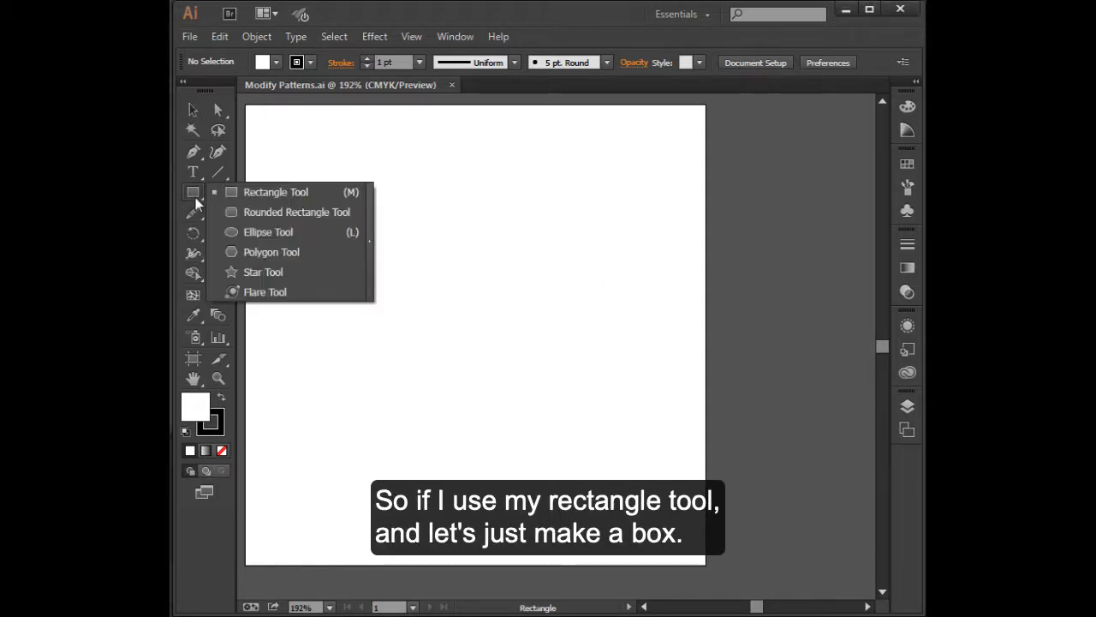
click(279, 194)
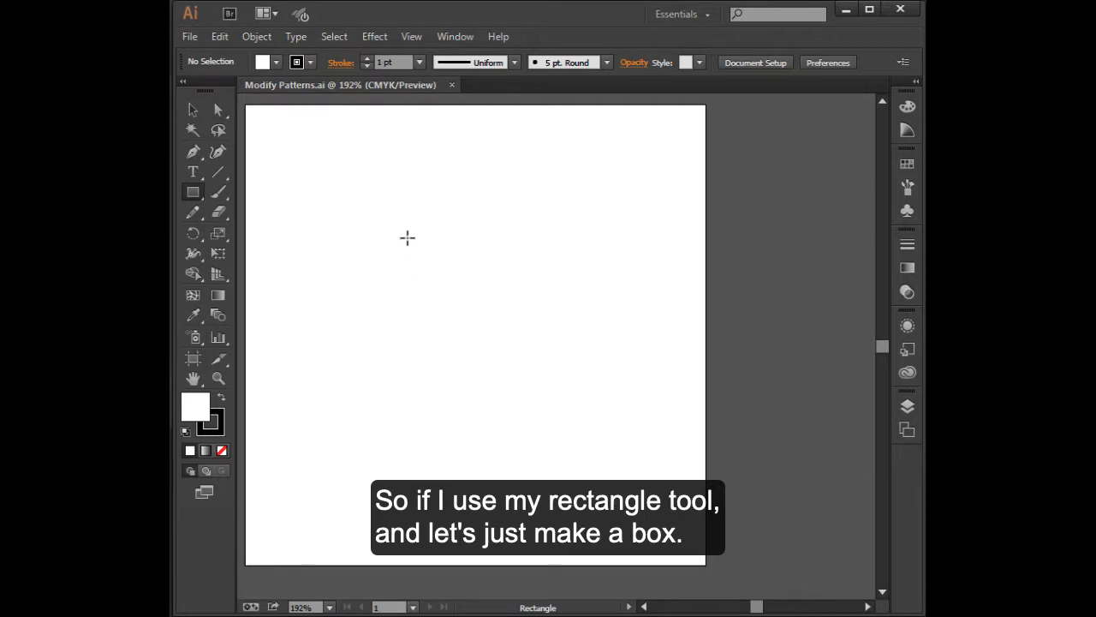
drag(407, 229, 475, 295)
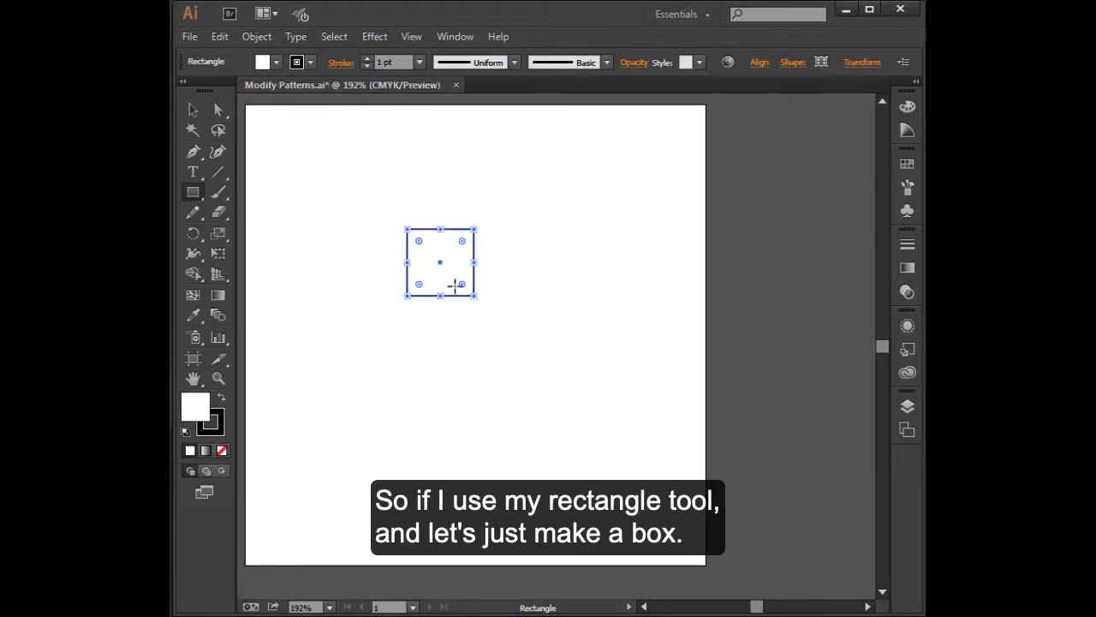
- Draw a perfect circle with the Ellipse tool outward from the square's centre, keeping it inside the square
click(196, 195)
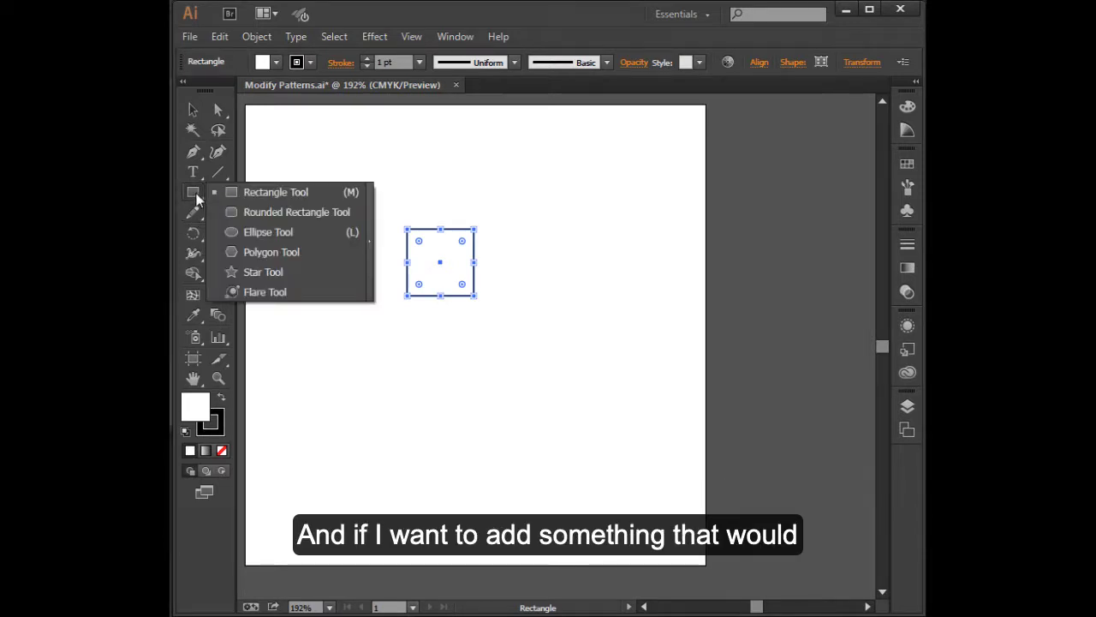
click(229, 237)
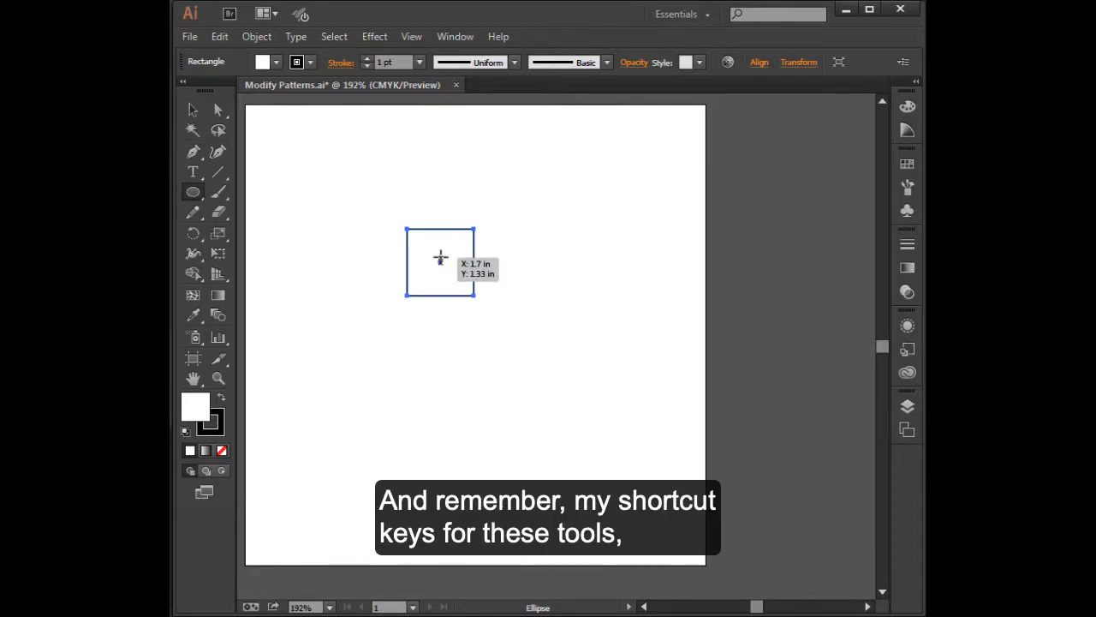
drag(440, 261, 460, 280)
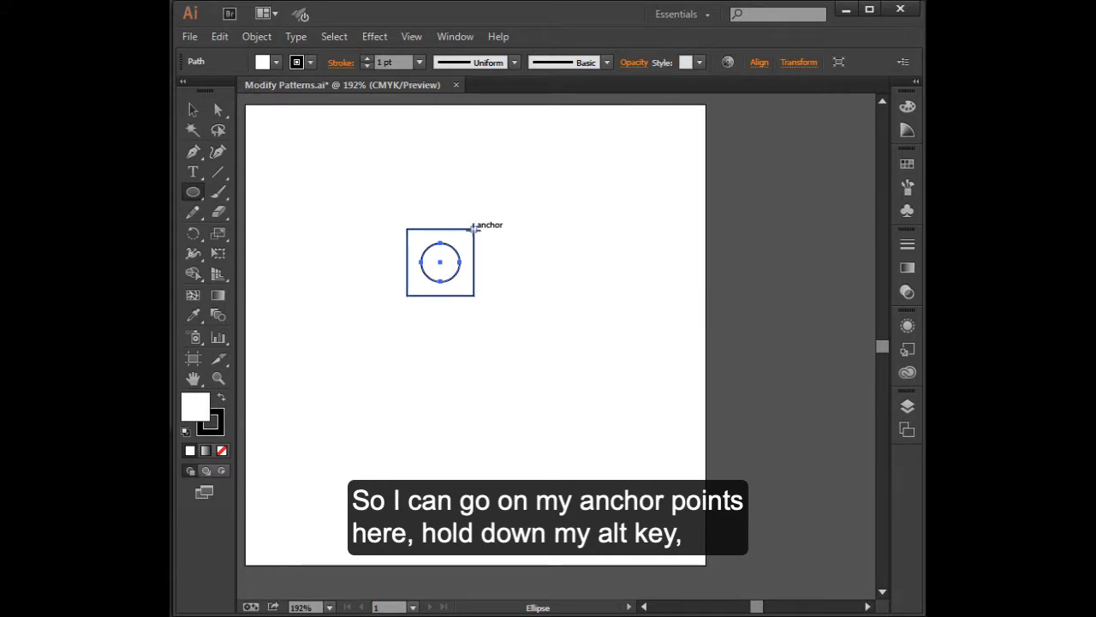
- Draw four smaller, equal circles centred on the square's corner anchor points, and deselect the artwork
drag(473, 228, 487, 242)
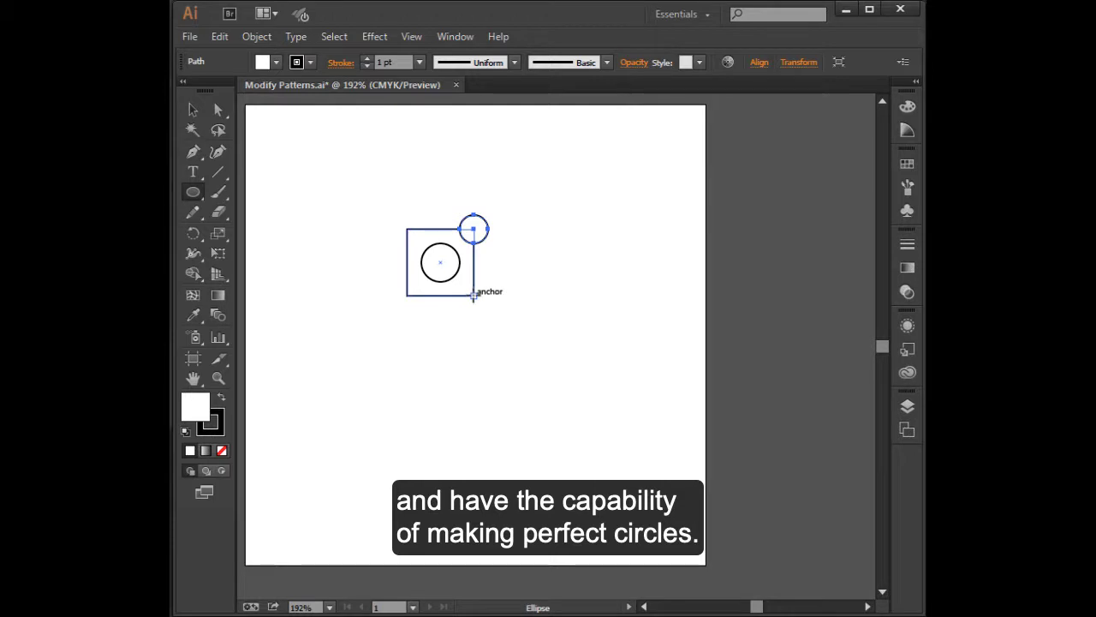
drag(473, 296, 487, 310)
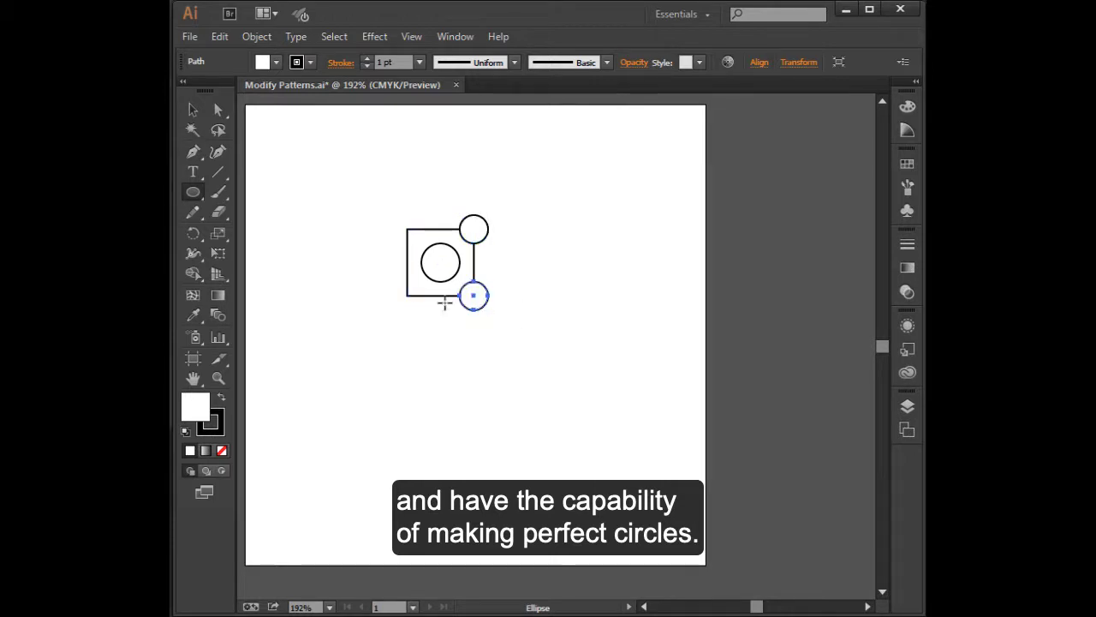
drag(407, 295, 422, 310)
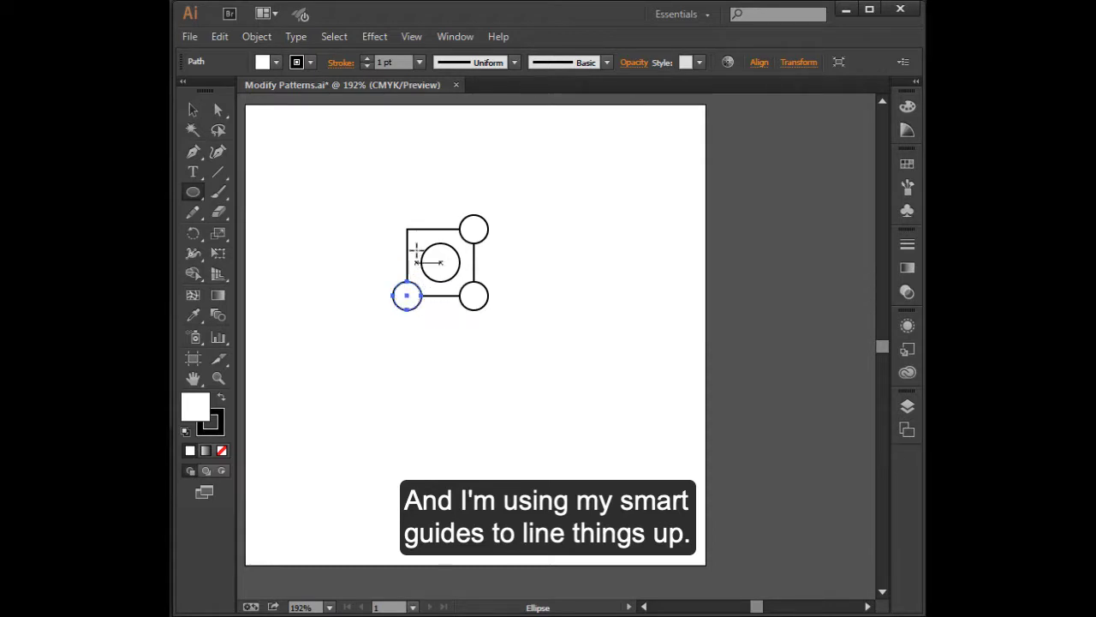
drag(407, 229, 420, 243)
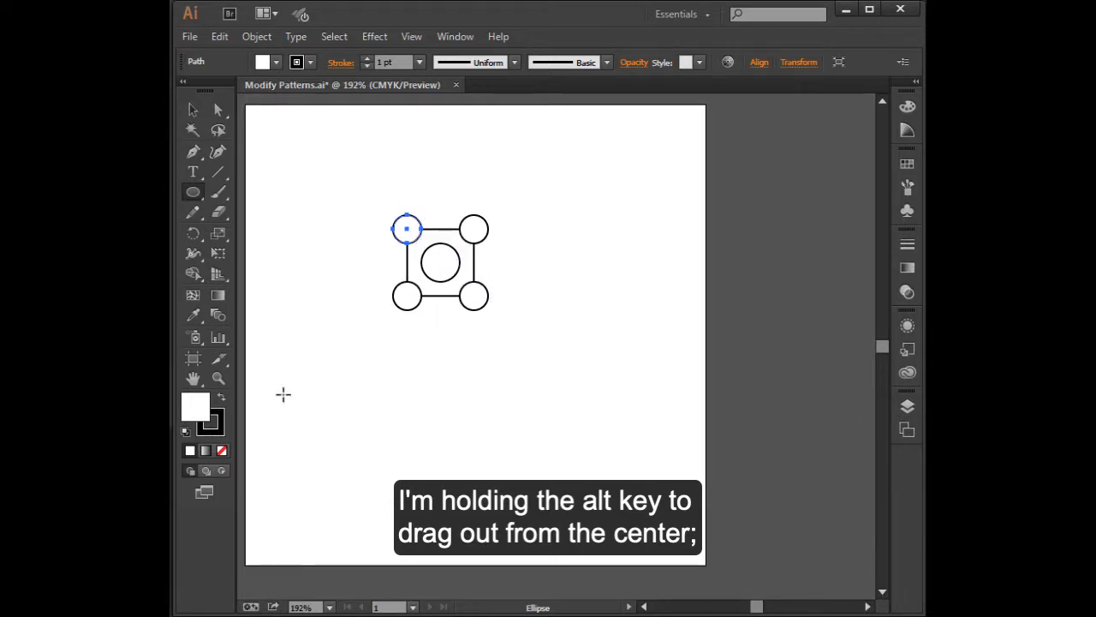
click(194, 111)
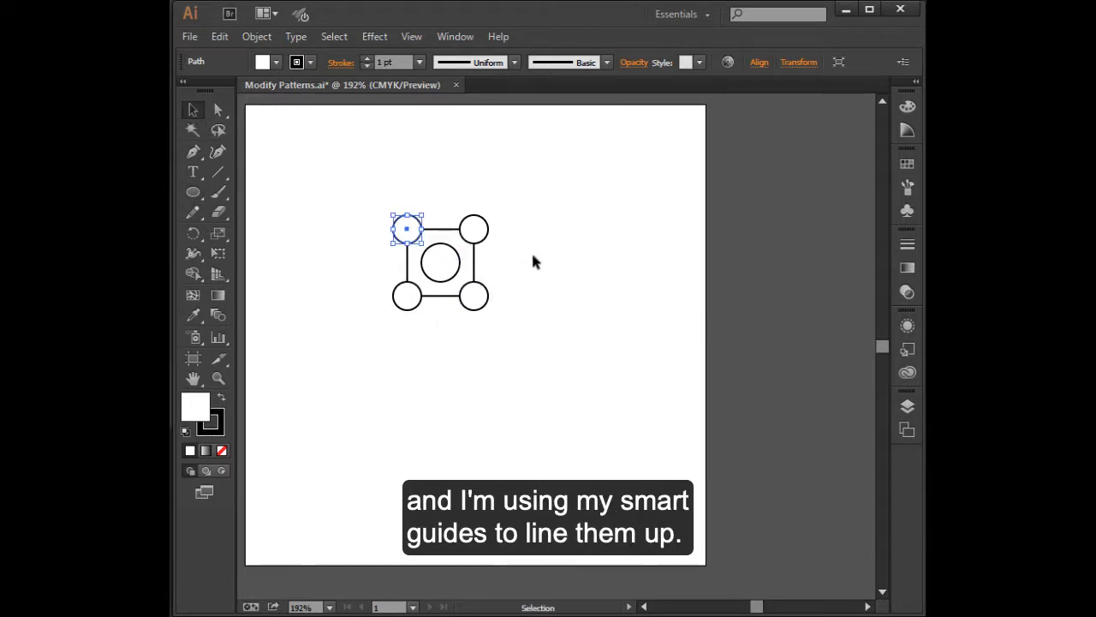
click(477, 456)
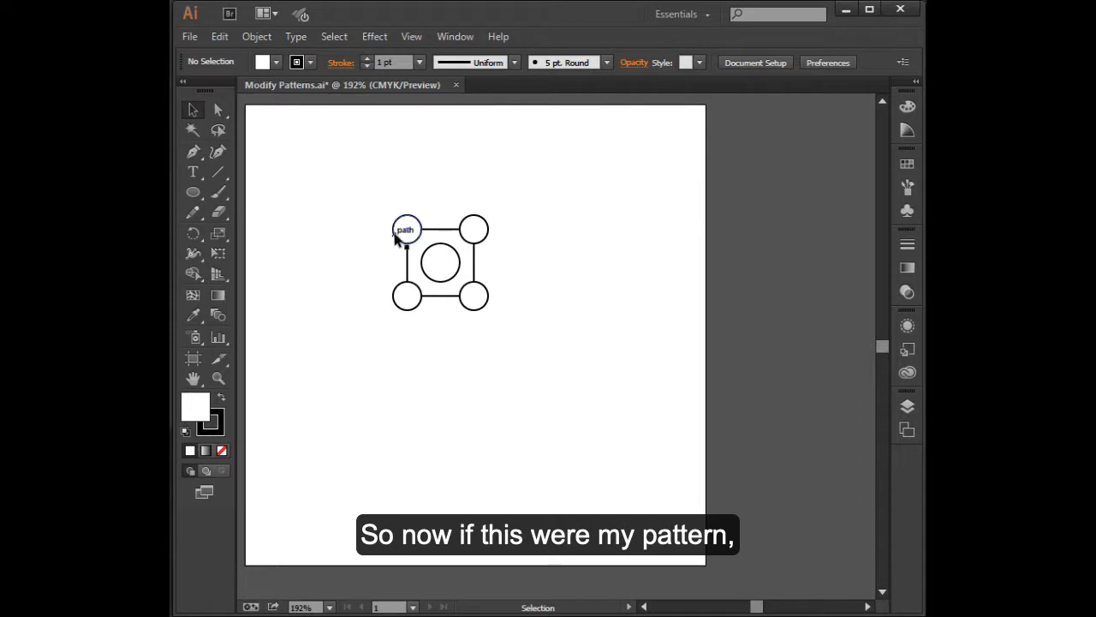
- Select the square and all five circles and make a new pattern from them, dismissing the swatch notice
drag(372, 195, 517, 331)
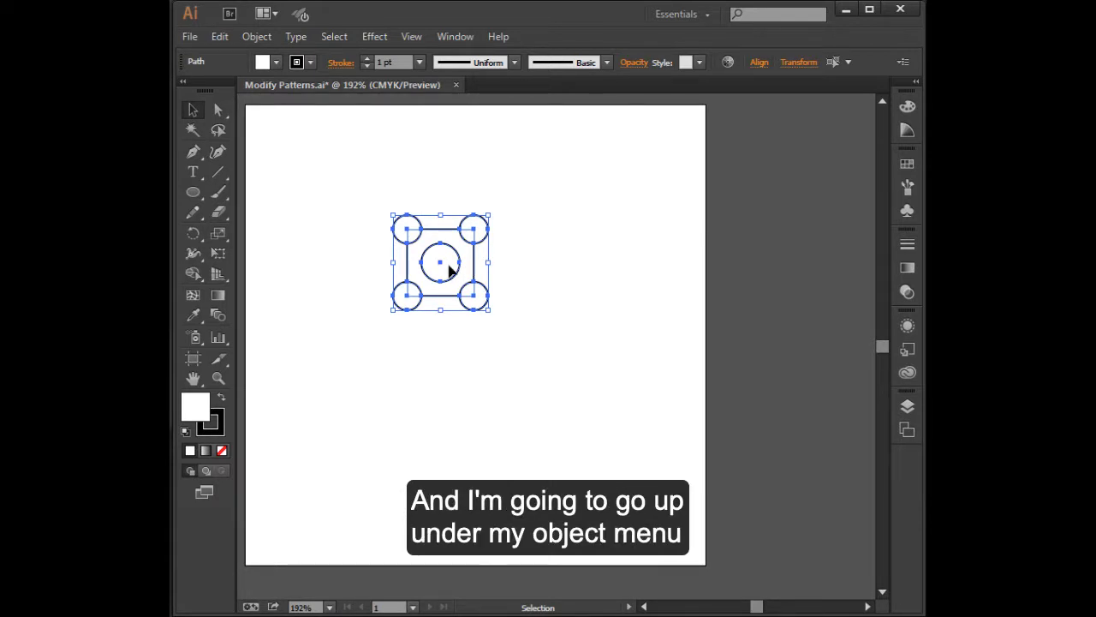
click(256, 36)
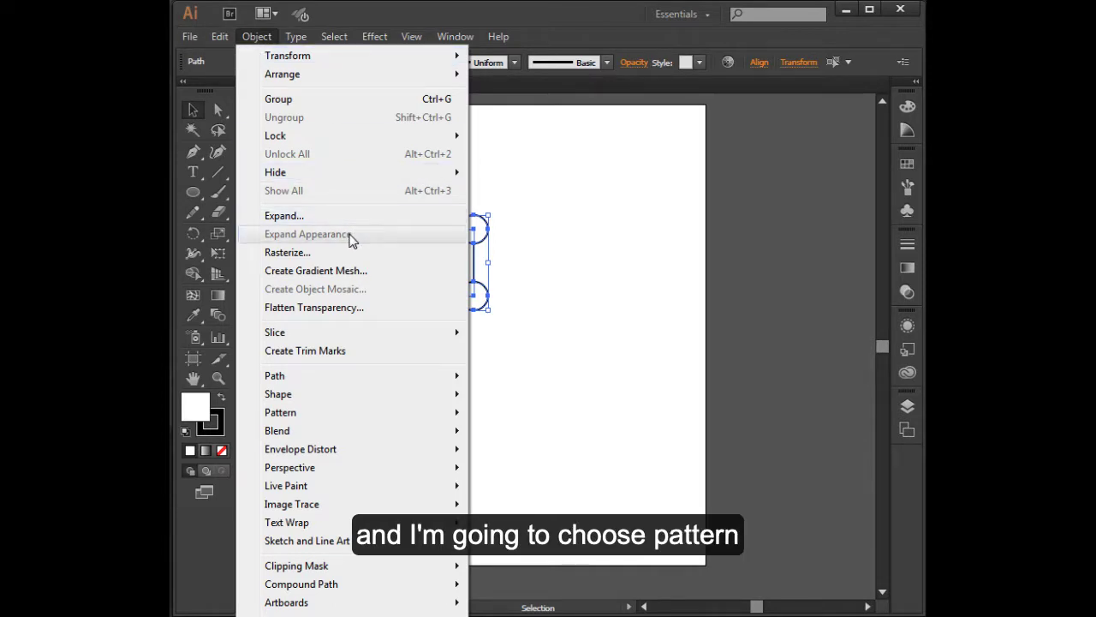
mouse_move(351, 414)
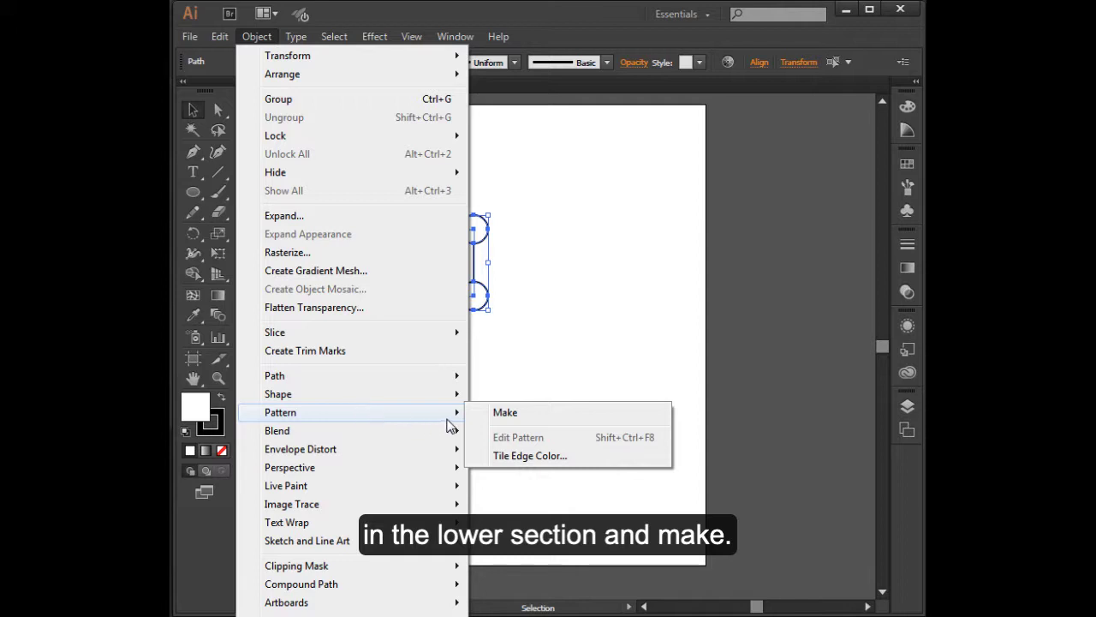
click(506, 413)
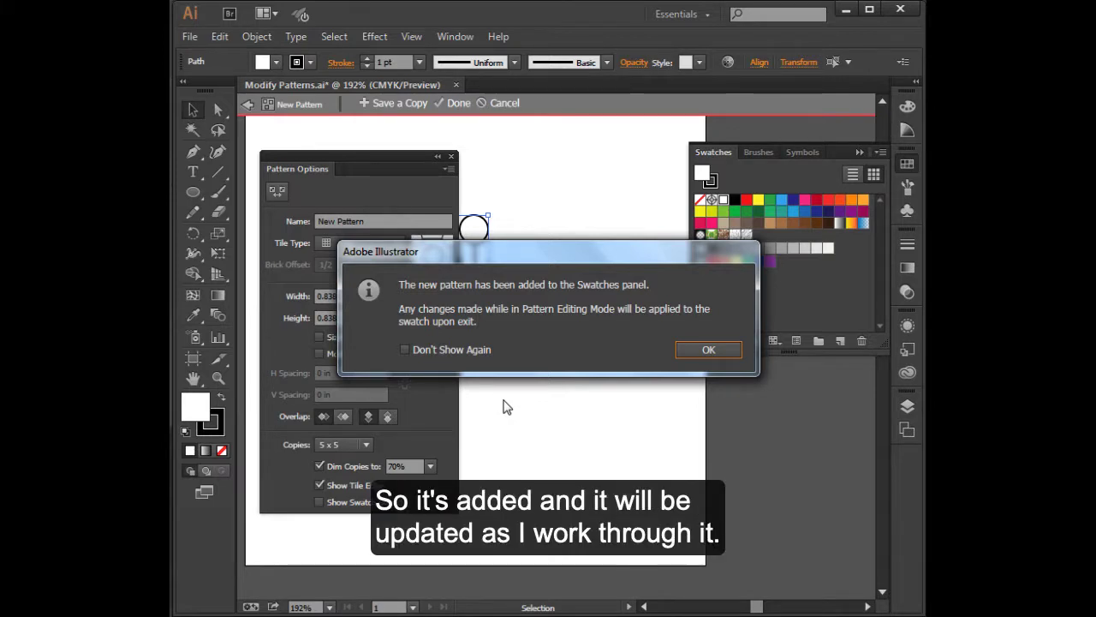
click(710, 351)
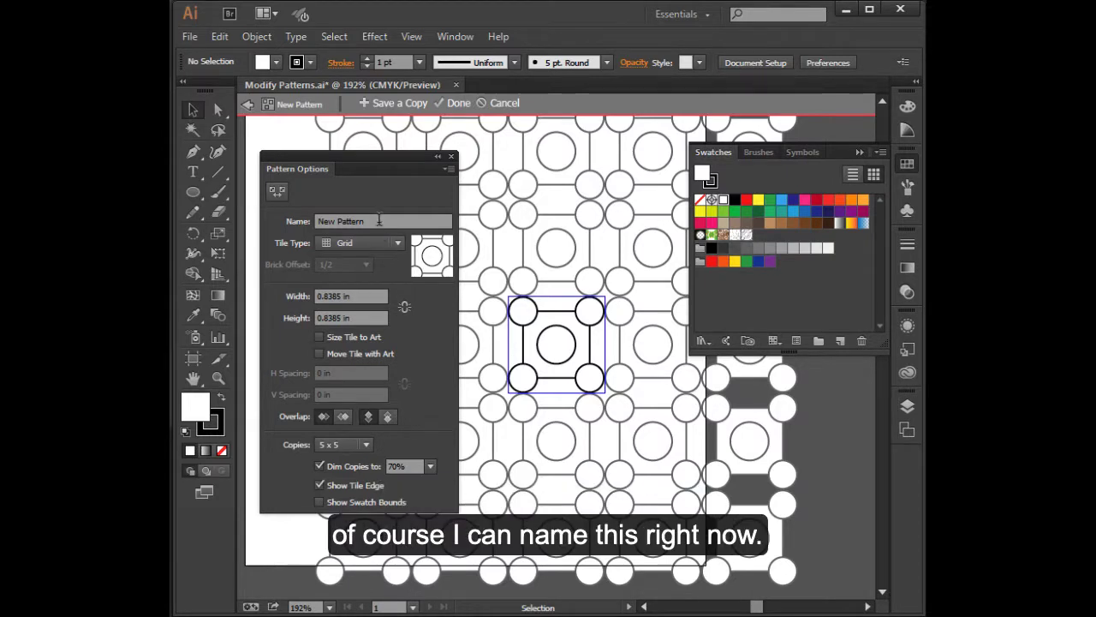
- Toggle the dimming of pattern copies and the tile edge display off and back on
drag(379, 221, 316, 224)
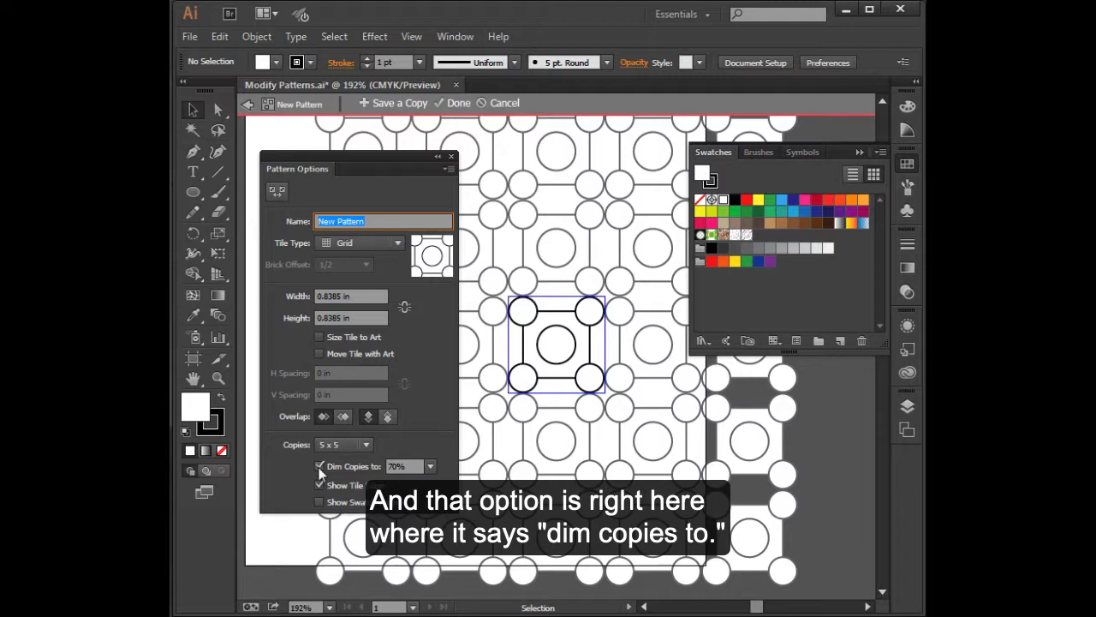
click(319, 468)
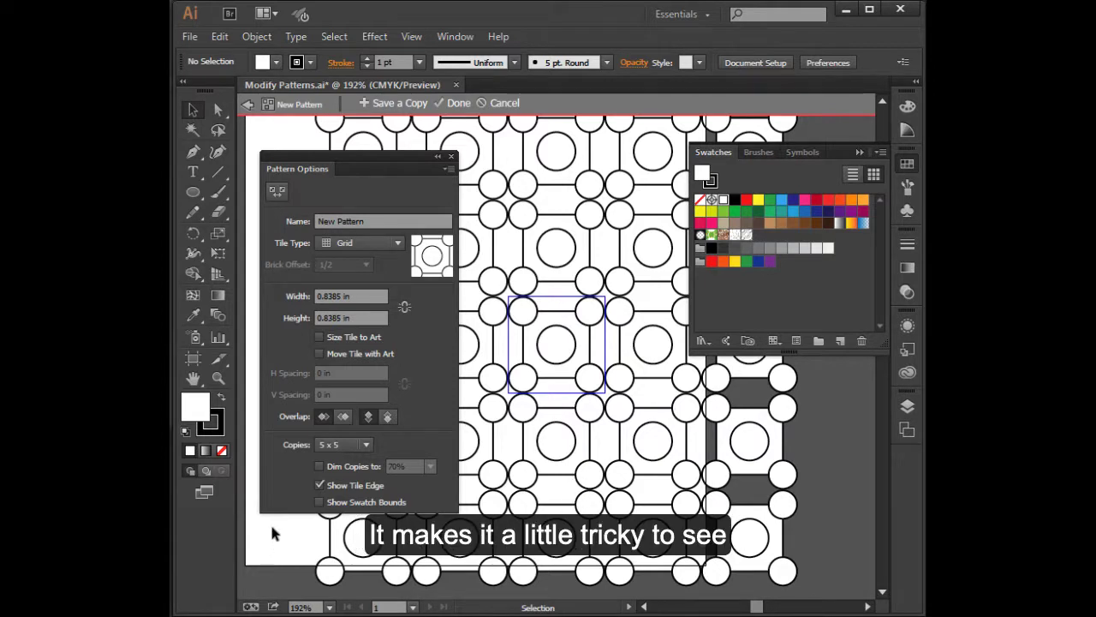
click(319, 466)
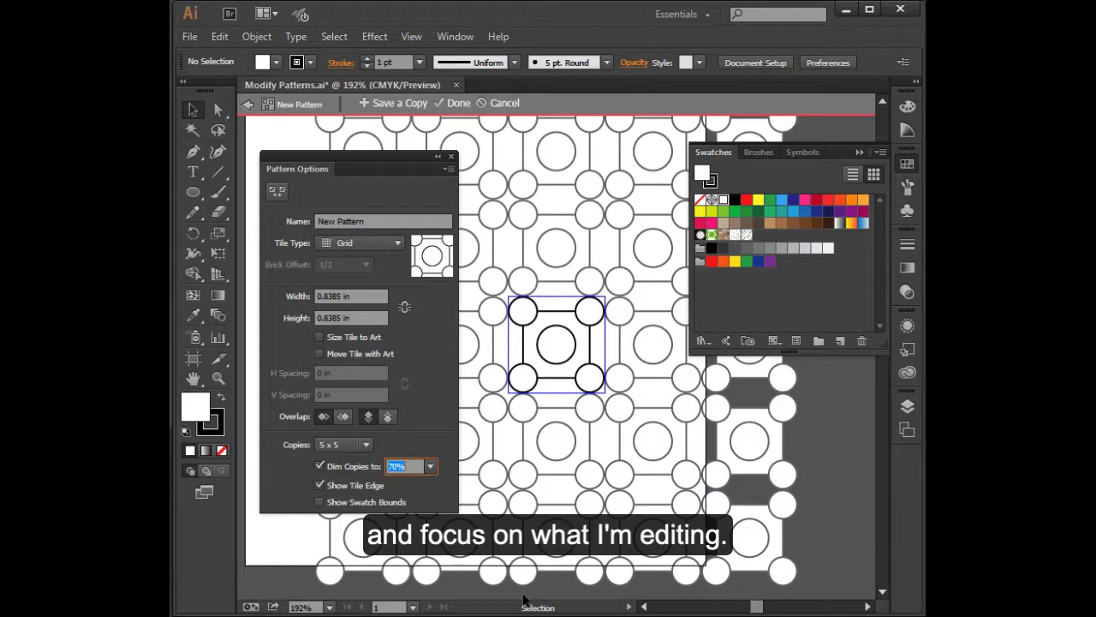
click(319, 484)
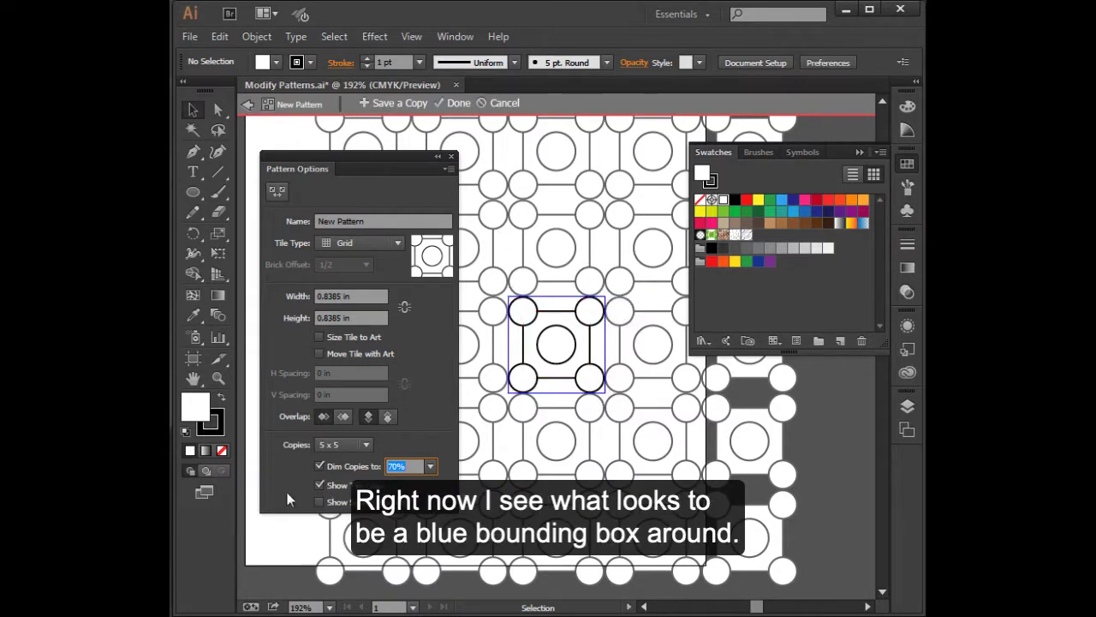
click(319, 485)
click(320, 485)
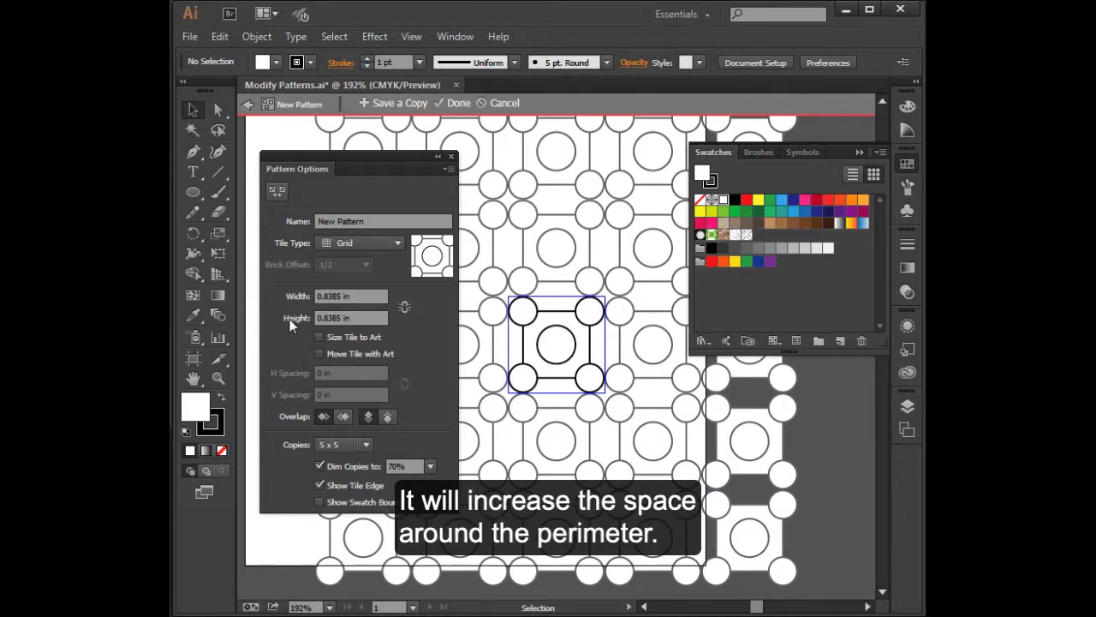
- Link the pattern tile's width and height and set the width to 1 in
click(405, 307)
drag(344, 296, 287, 310)
text(1)
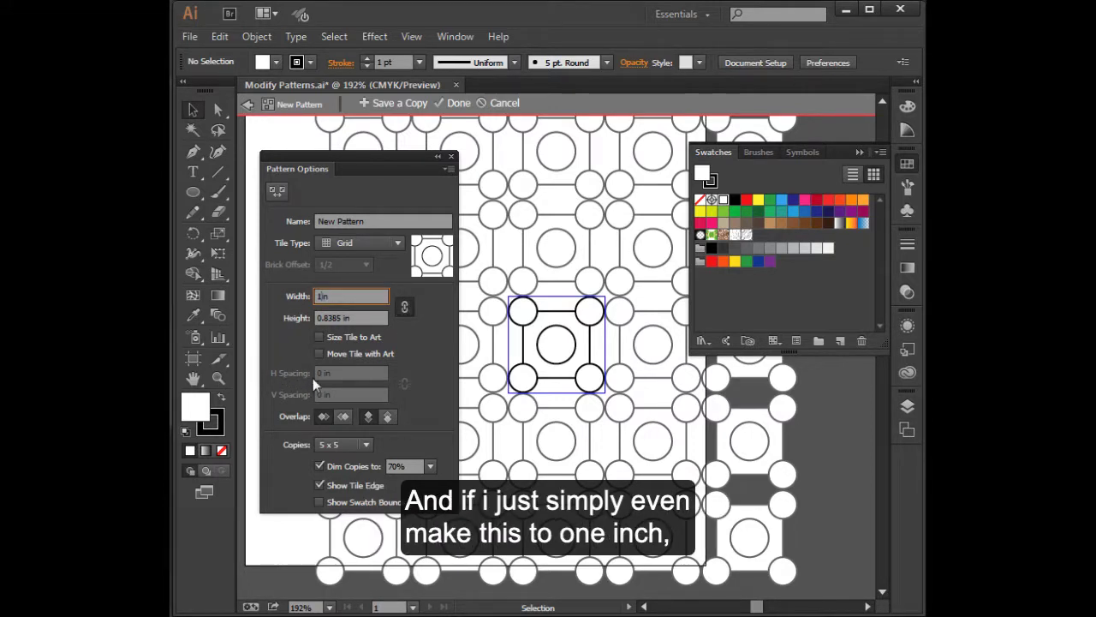
key(Tab)
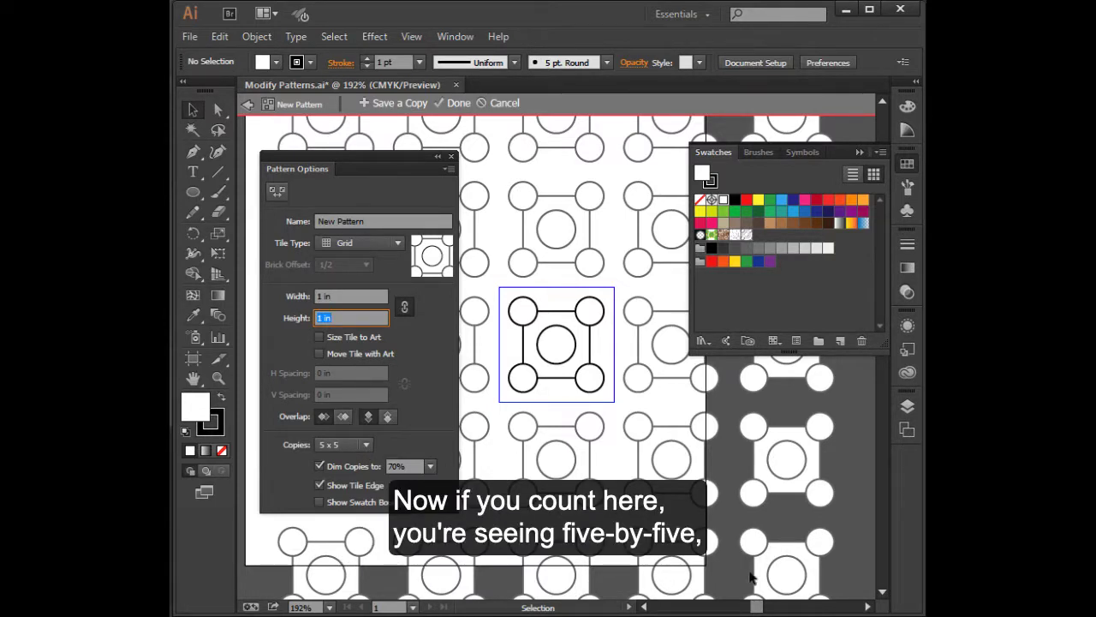
- Set the pattern preview to 3 x 3 copies, trying 5 x 7 before returning to 3 x 3
click(366, 446)
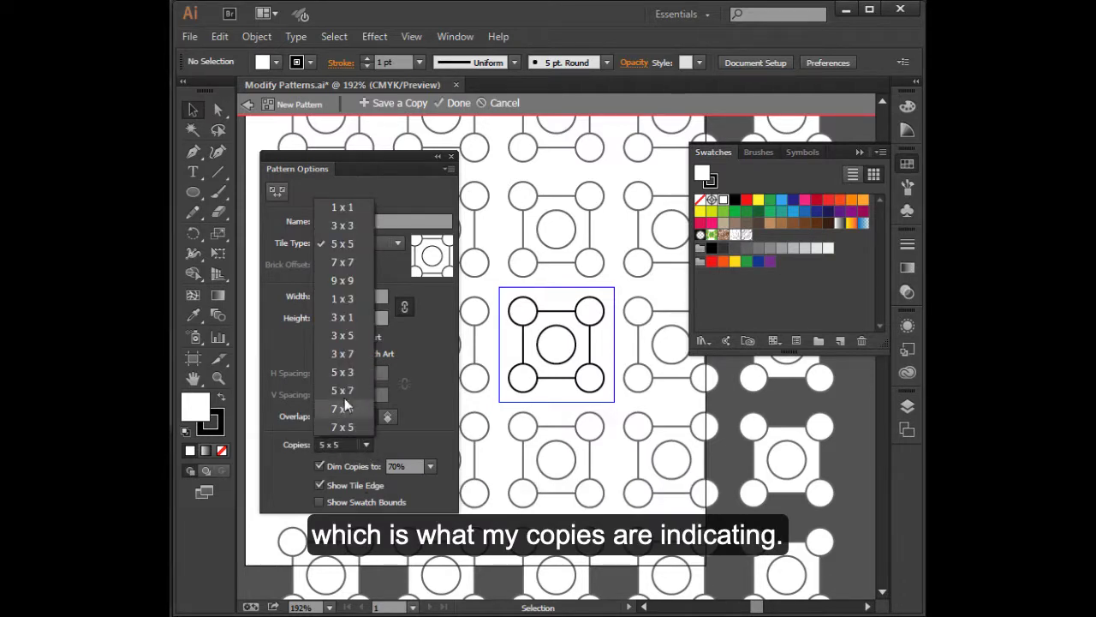
click(351, 230)
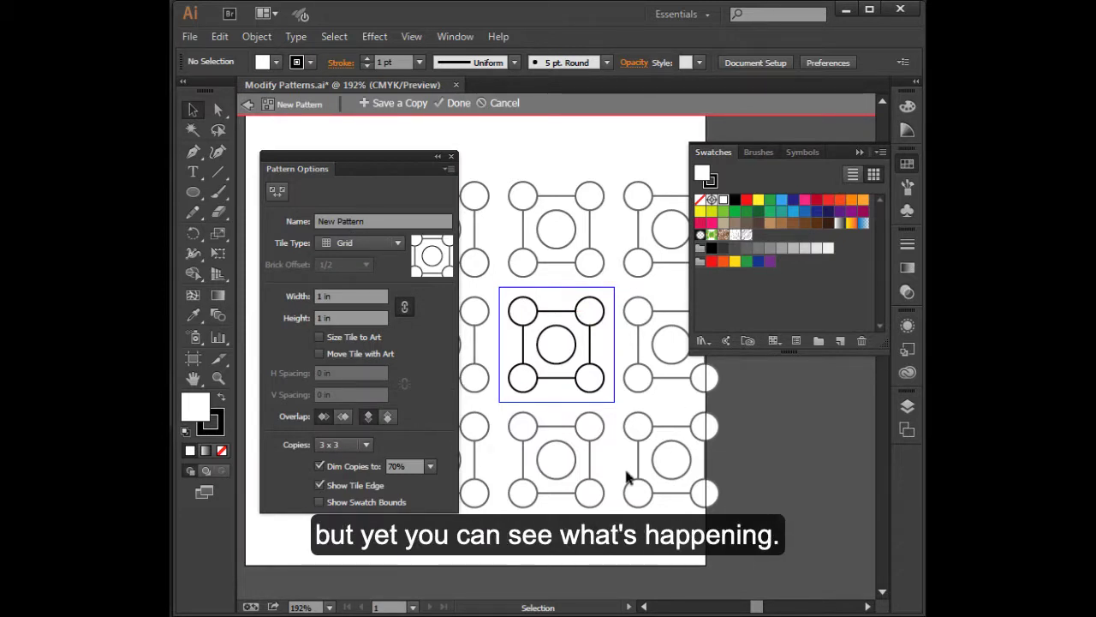
click(368, 444)
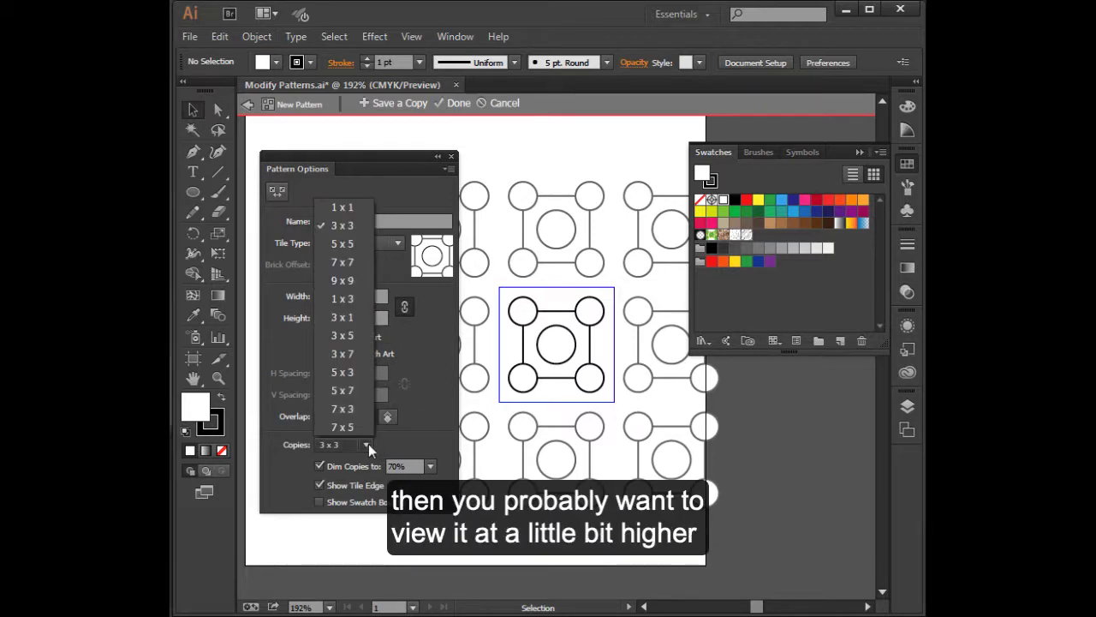
click(358, 391)
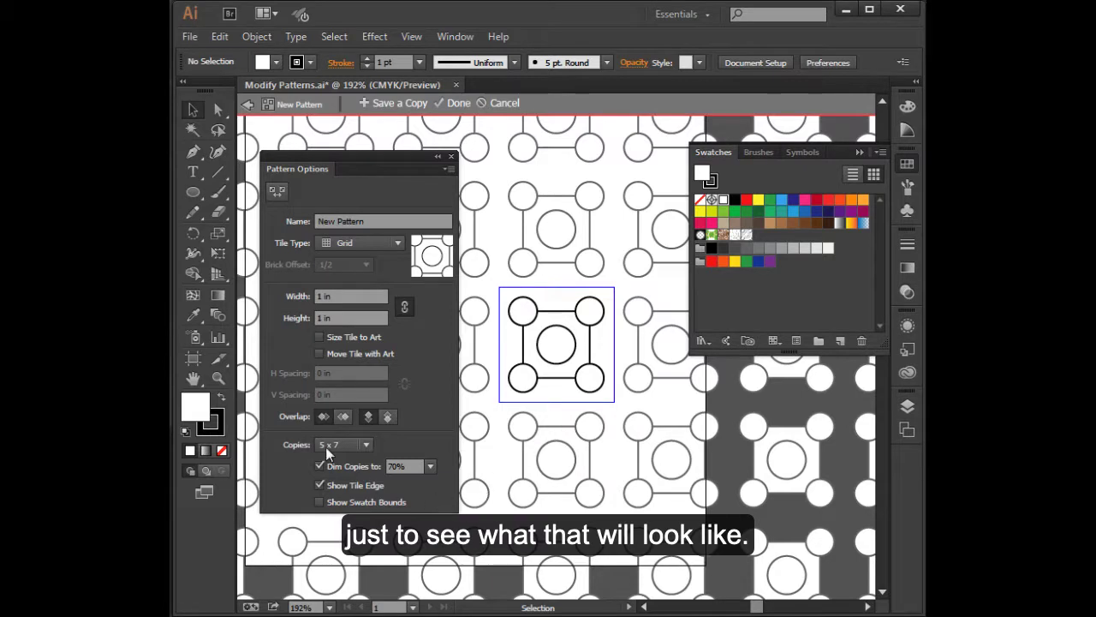
click(368, 445)
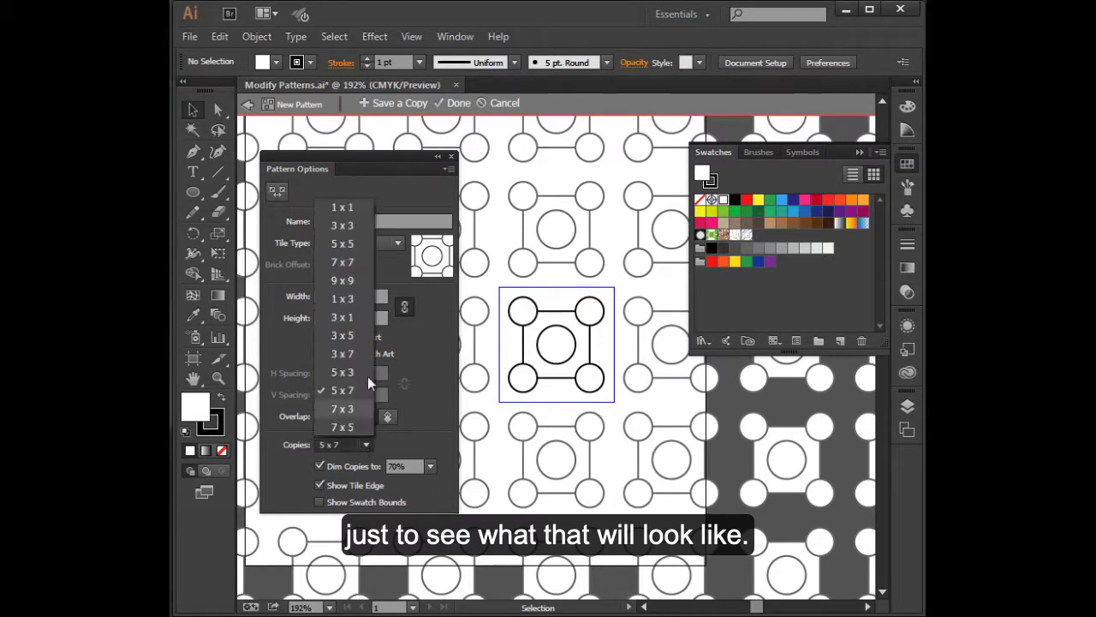
click(357, 225)
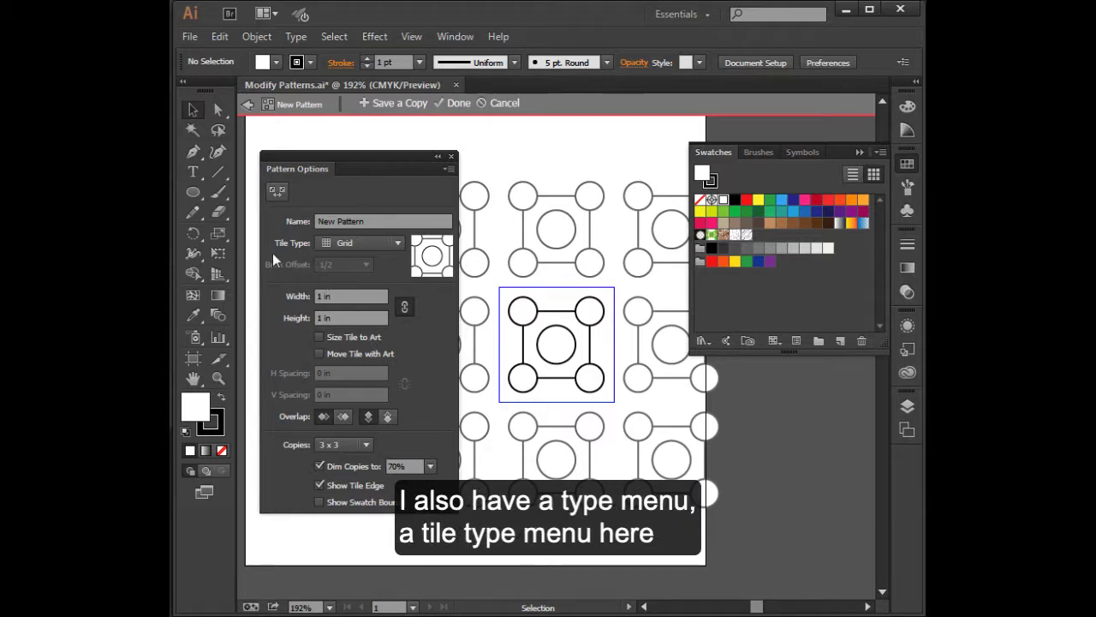
- Try the Brick by Row, Brick by Column, Hex by Column and Hex by Row tile types, and return to Grid
click(397, 242)
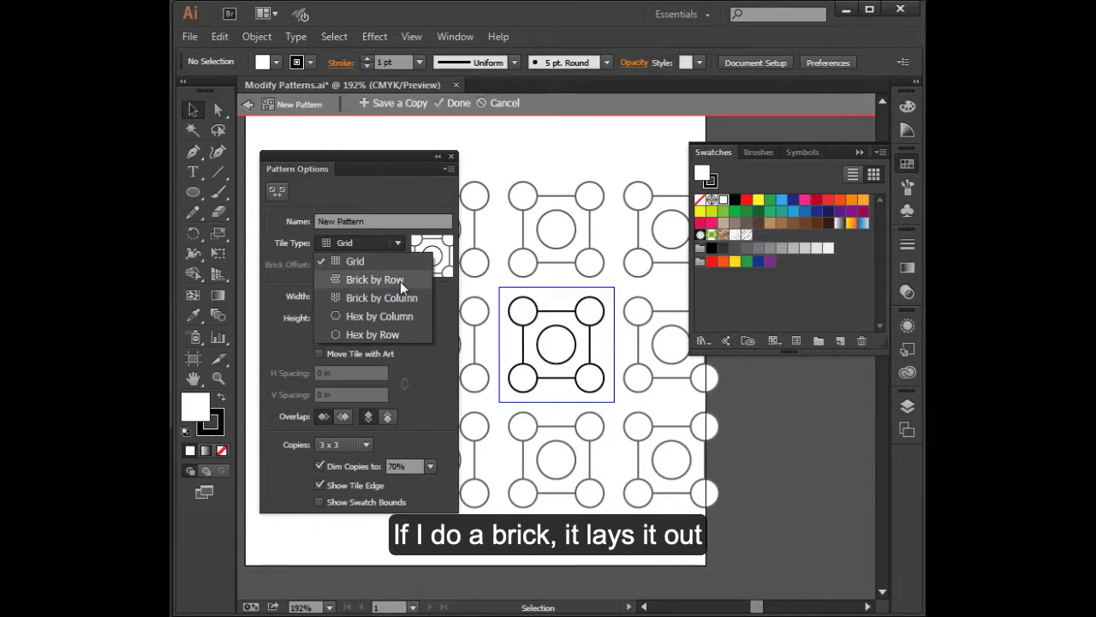
click(400, 281)
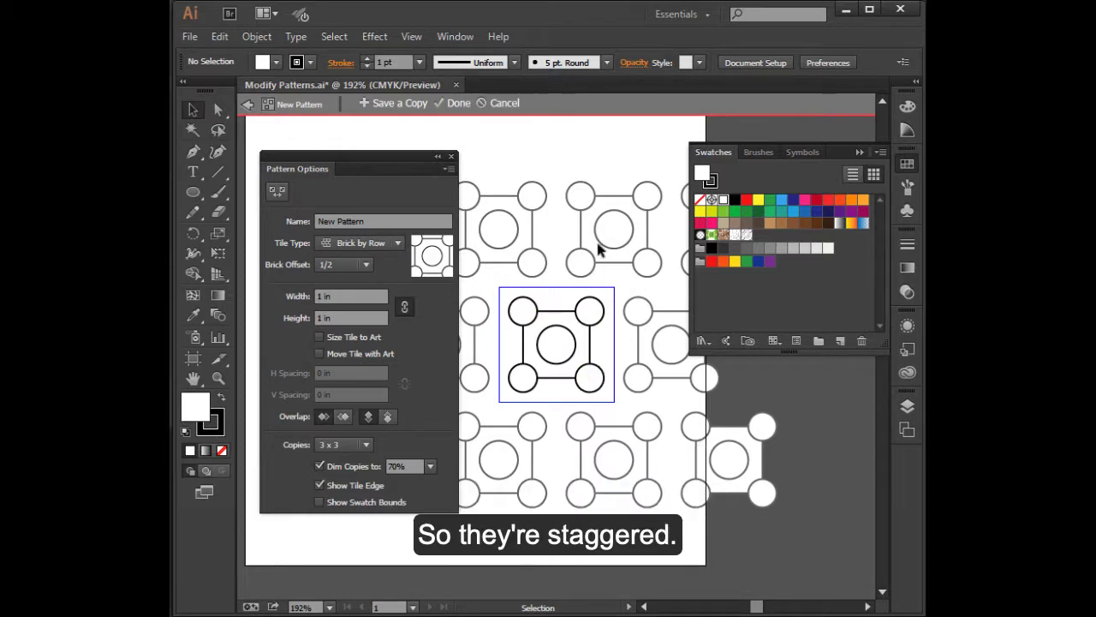
click(396, 243)
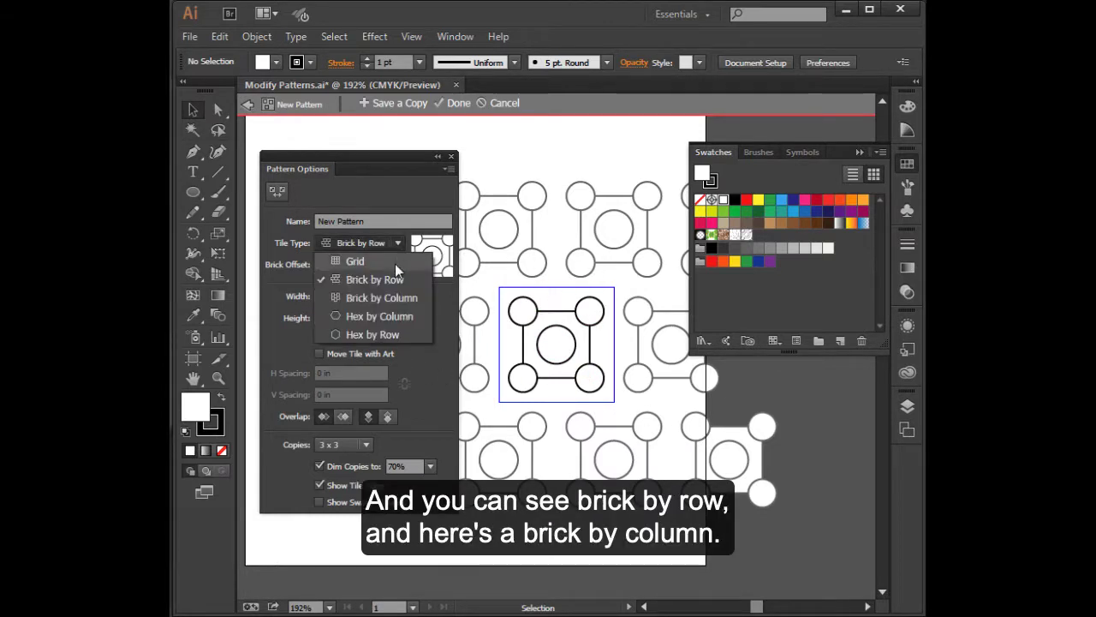
click(387, 300)
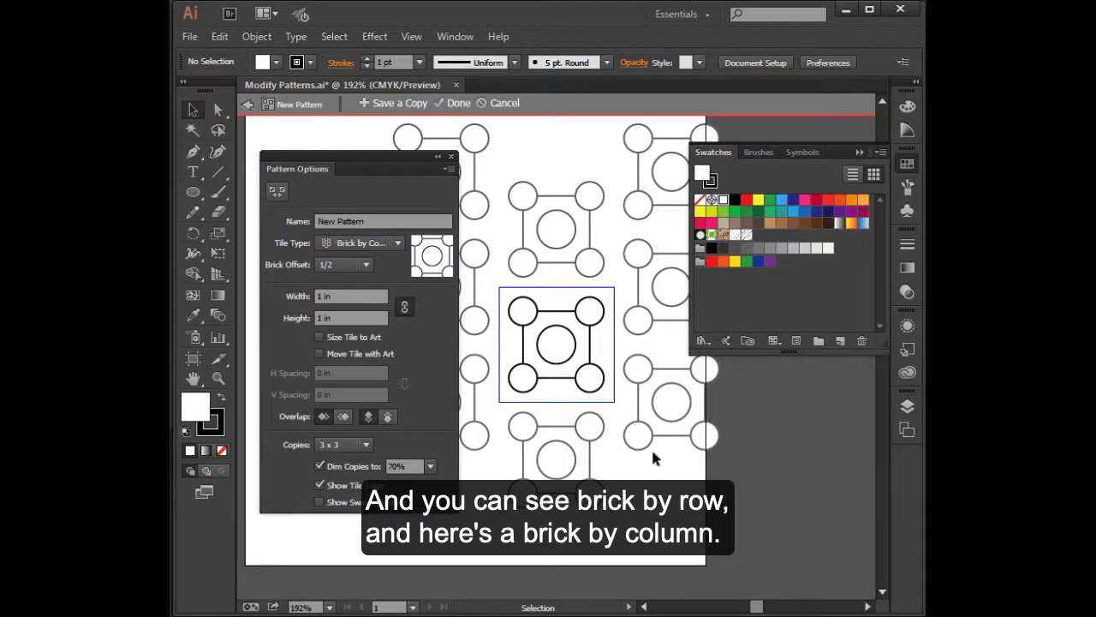
click(384, 247)
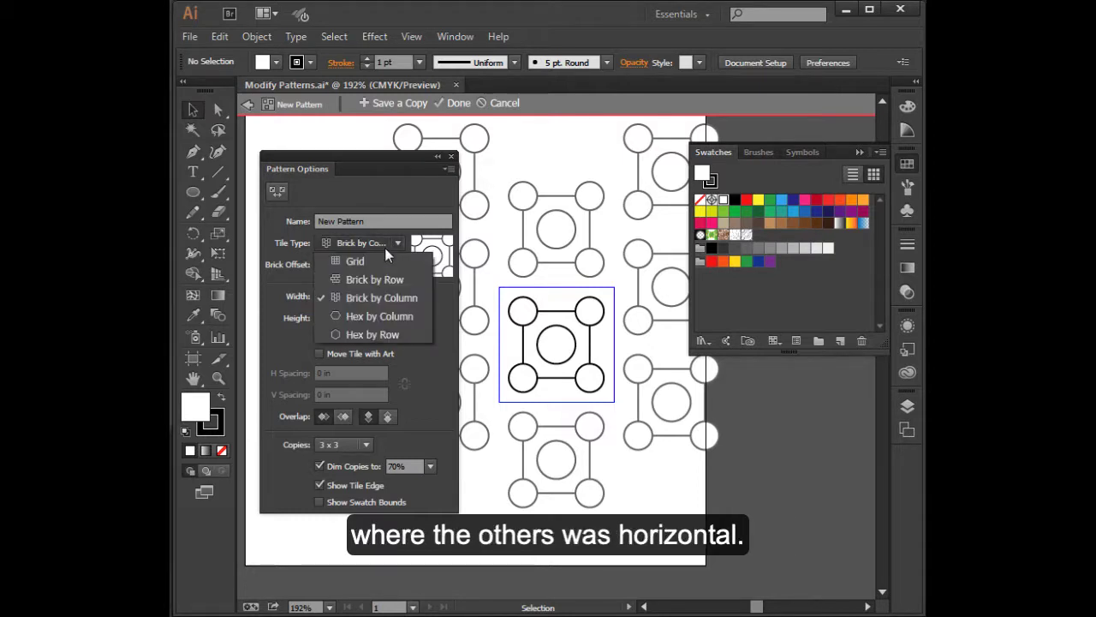
click(383, 317)
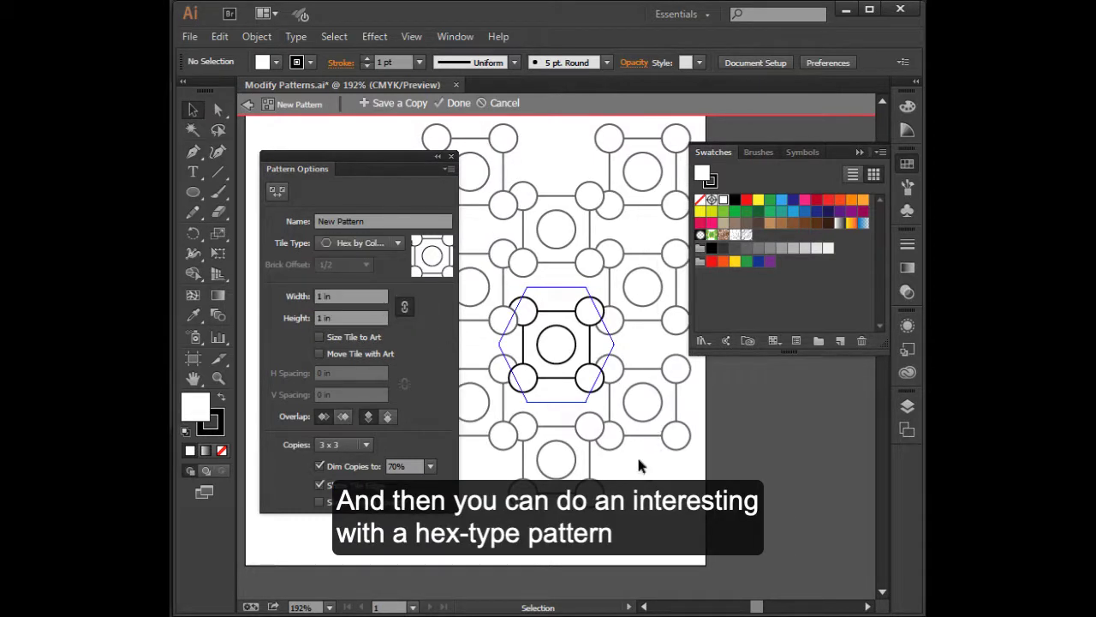
click(392, 241)
click(370, 336)
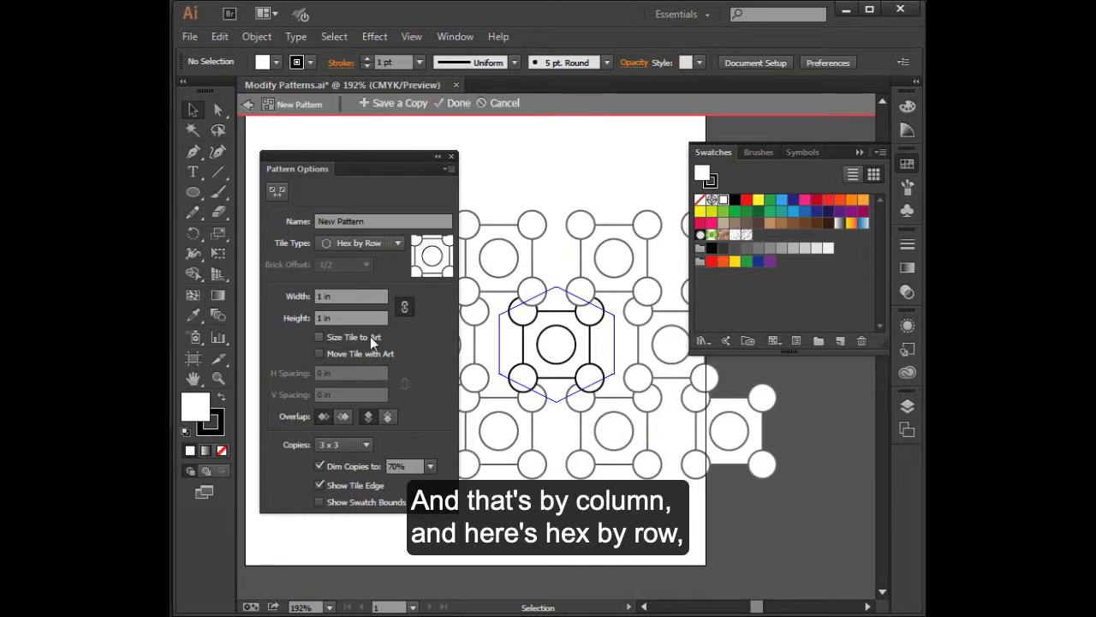
click(383, 243)
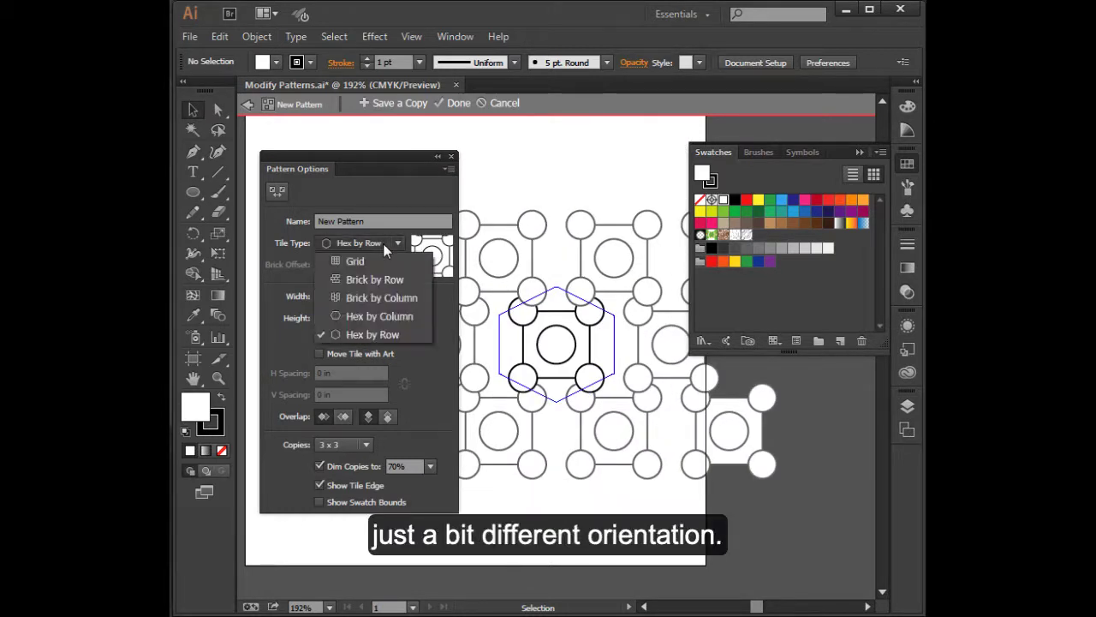
click(372, 260)
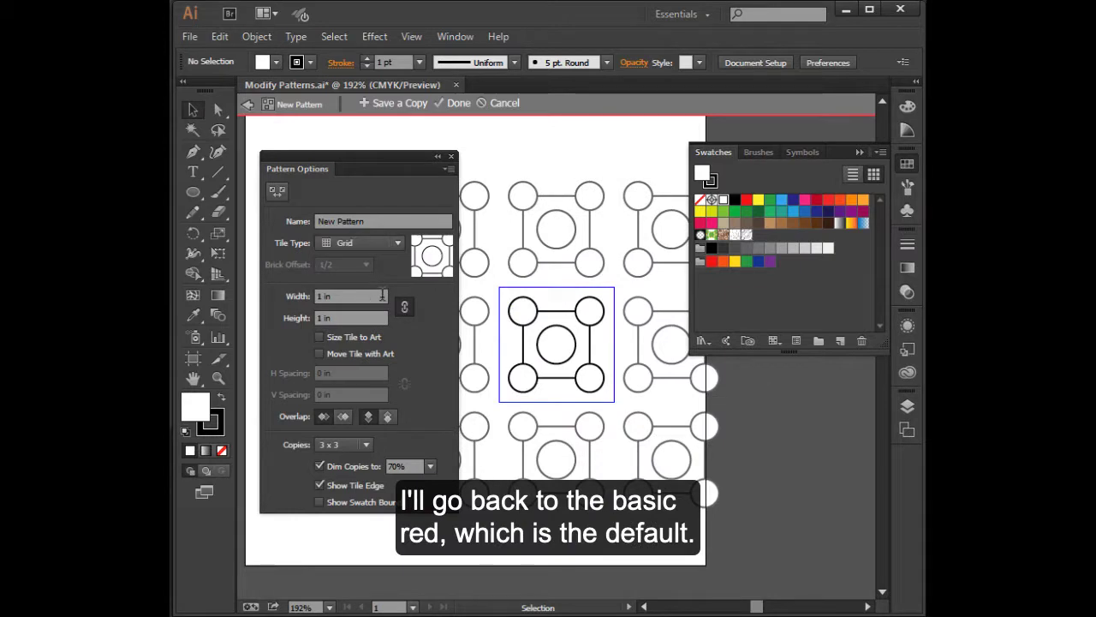